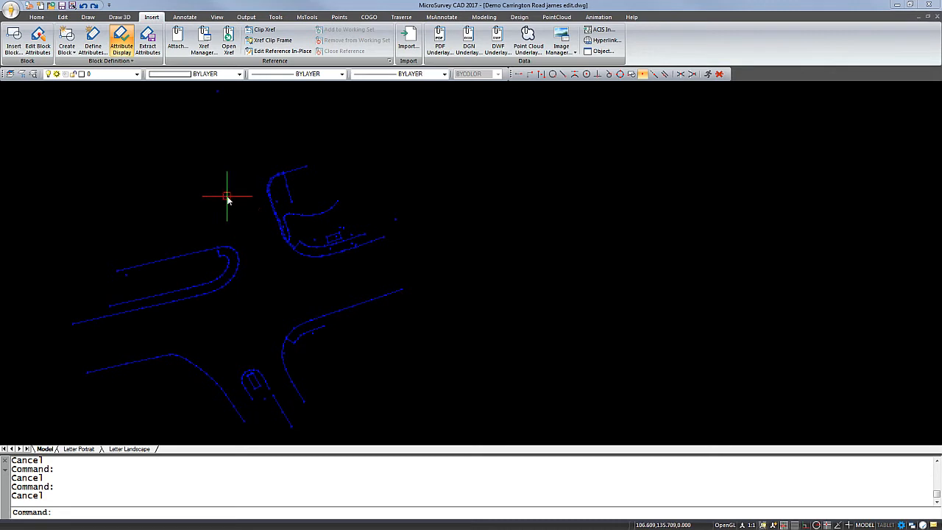
Inspect the coordinates of the isolated reference point north of the survey linework, leaving its values untouched
{"action": "double_click", "coordinate": [218, 90]}
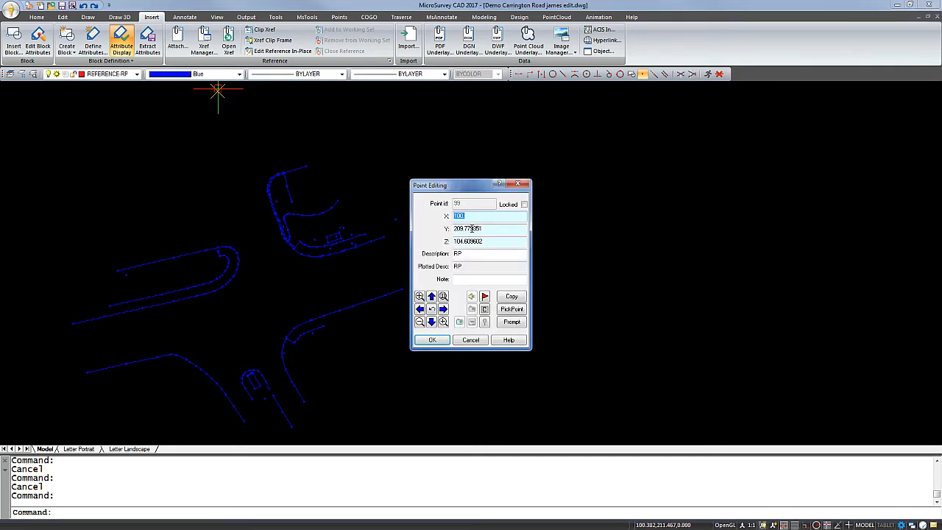
{"action": "key", "text": "Tab"}
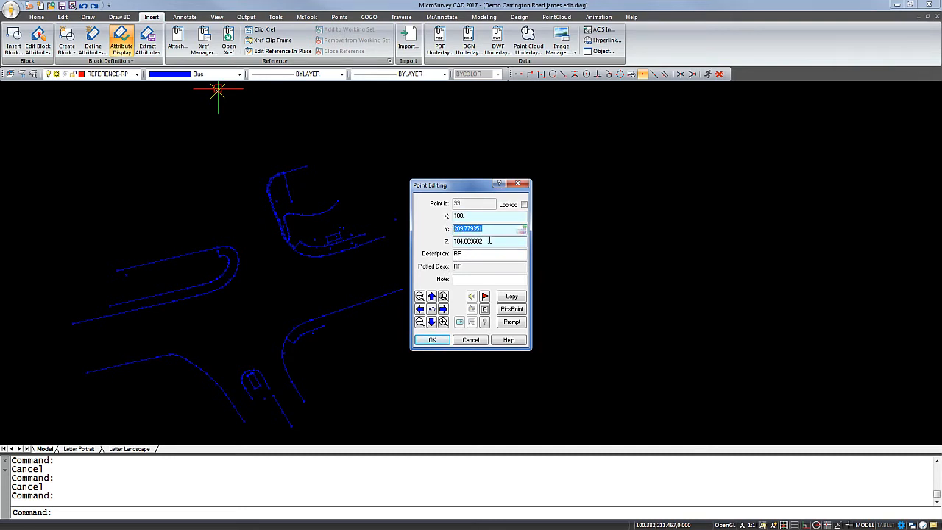
{"action": "left_click", "coordinate": [519, 185]}
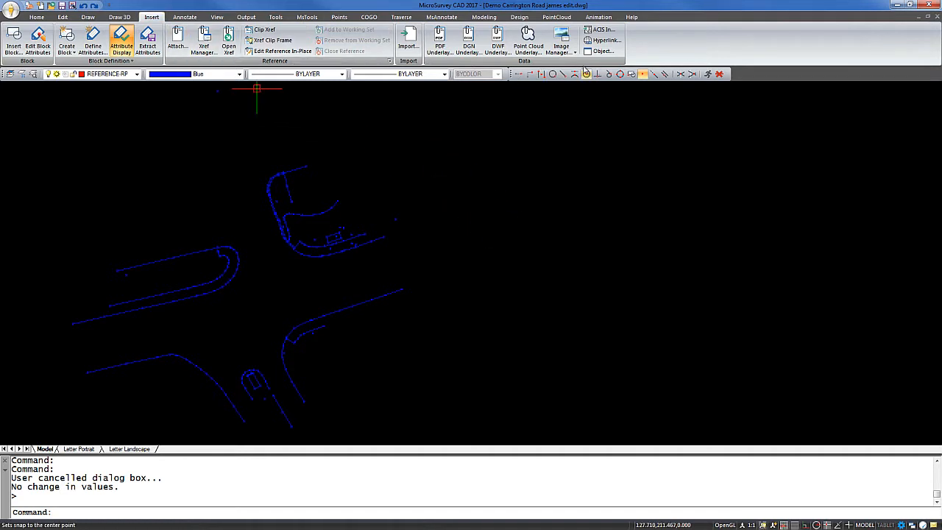
Choose Carrington Road Aerial View.jpg from the Raster folder as the image to attach to the drawing
{"action": "left_click", "coordinate": [562, 43]}
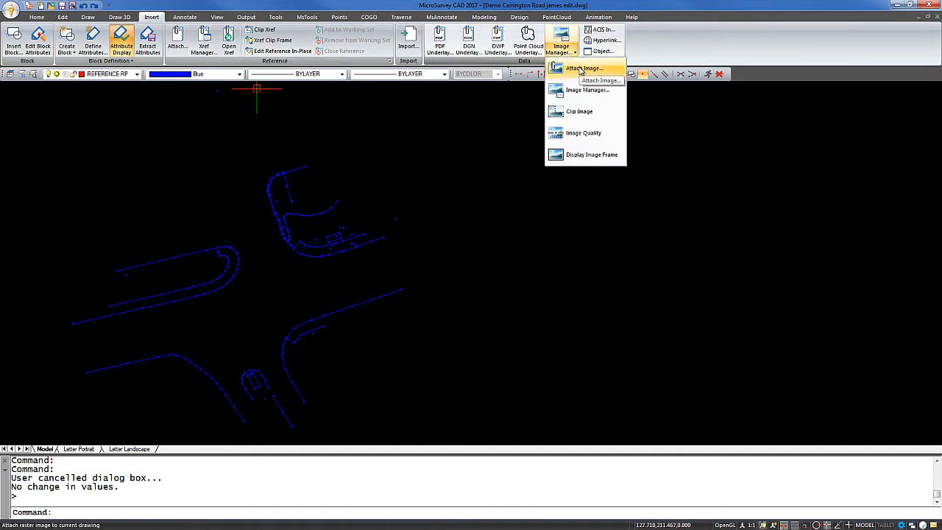
{"action": "left_click", "coordinate": [582, 68]}
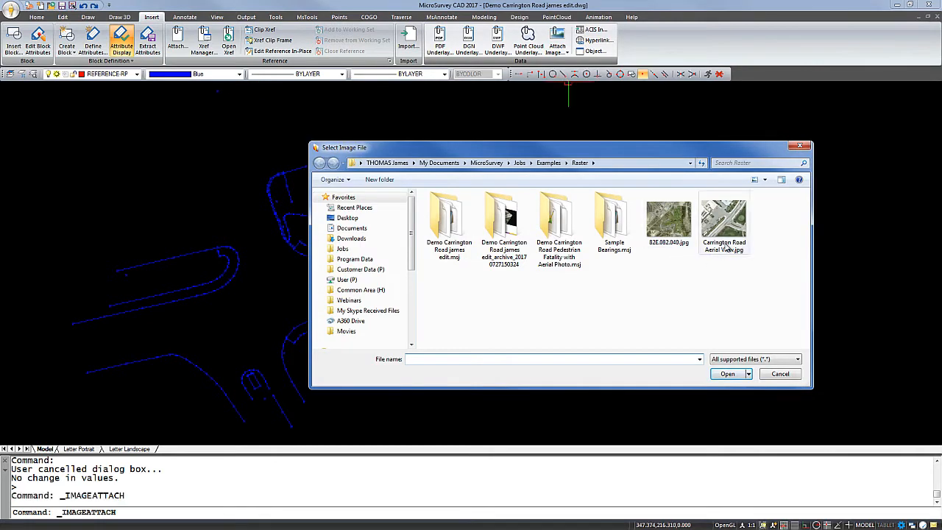
{"action": "left_click", "coordinate": [728, 229]}
{"action": "left_click", "coordinate": [727, 375]}
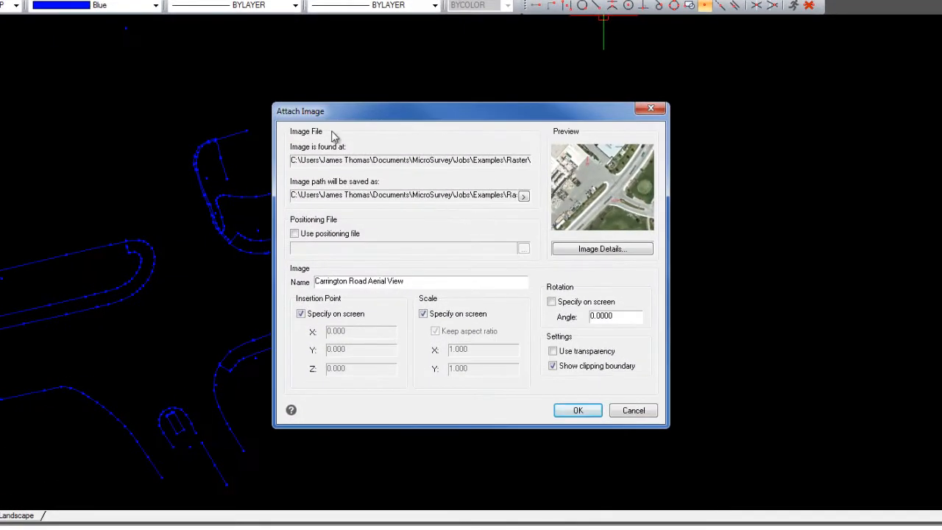
Review the aerial image's file path, image details and name before attaching it
{"action": "left_click_drag", "start_coordinate": [315, 162], "coordinate": [479, 165]}
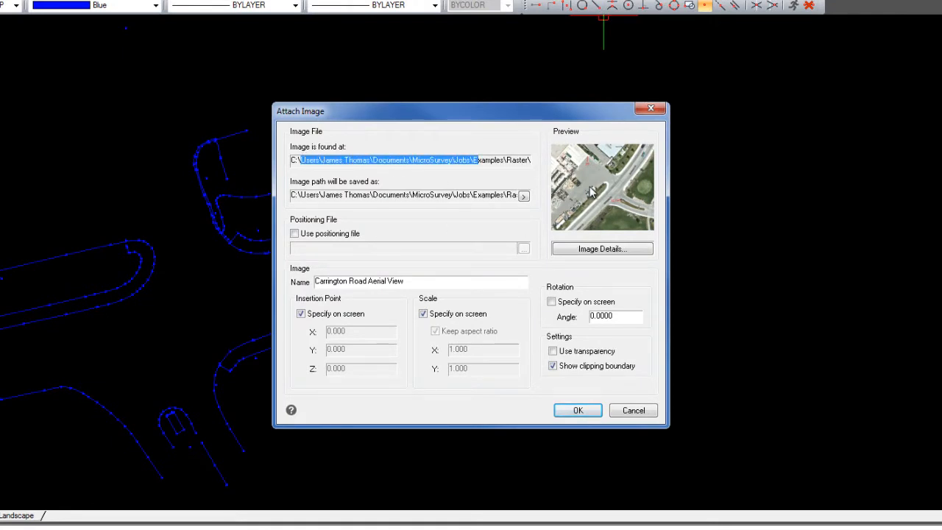
{"action": "left_click", "coordinate": [587, 248]}
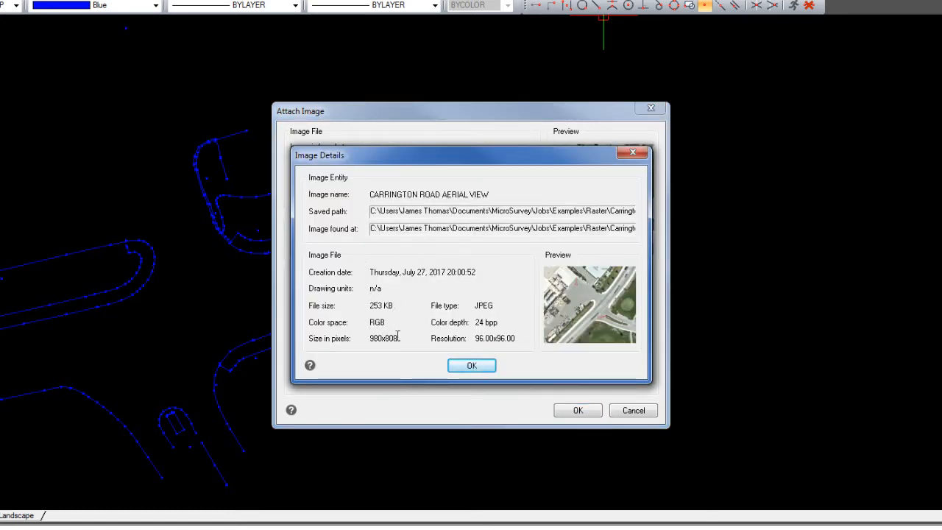
{"action": "left_click", "coordinate": [471, 365]}
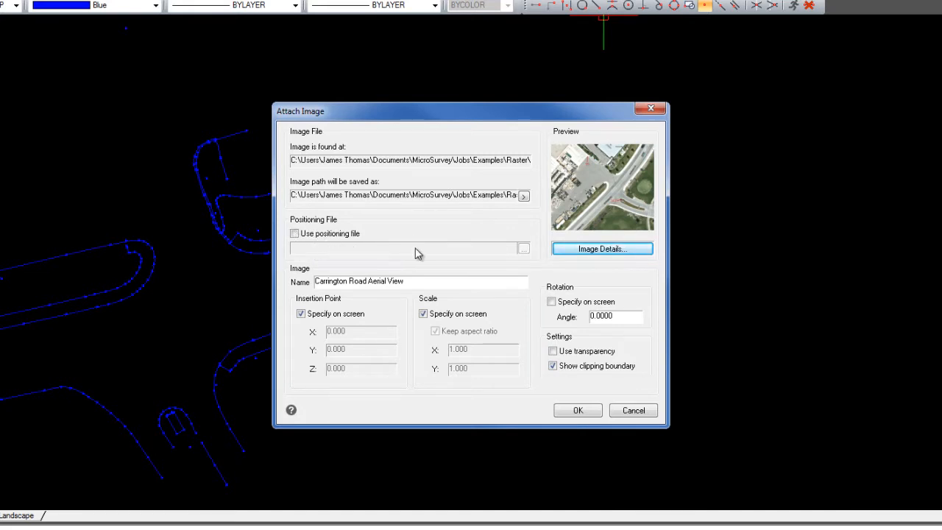
{"action": "left_click_drag", "start_coordinate": [412, 281], "coordinate": [329, 281]}
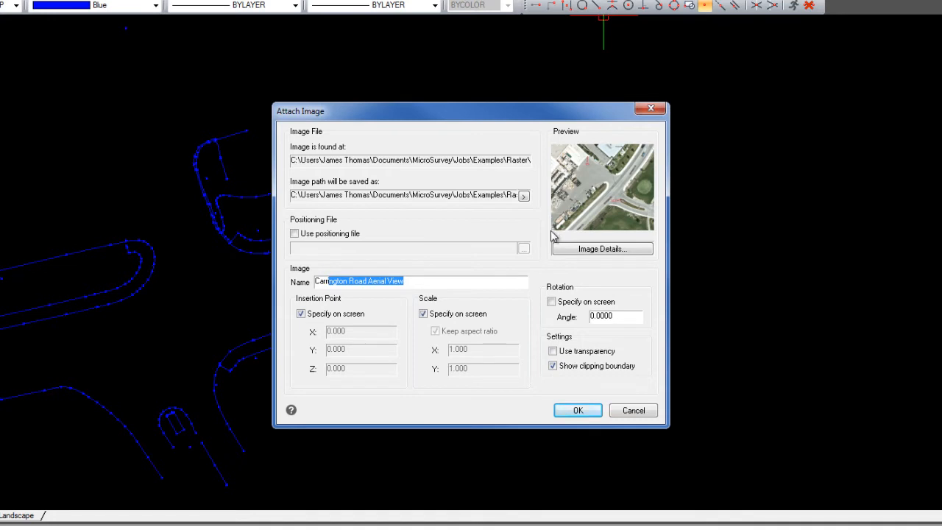
Try a fixed image scale of 50 with the aspect ratio kept, and return to specifying the scale on screen
{"action": "left_click", "coordinate": [425, 314]}
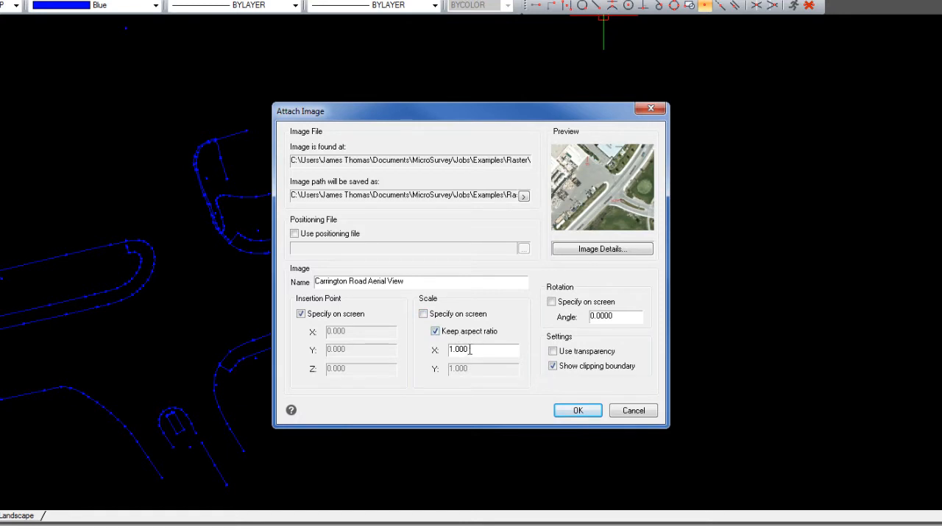
{"action": "left_click_drag", "start_coordinate": [477, 351], "coordinate": [410, 351]}
{"action": "type", "text": "50"}
{"action": "left_click", "coordinate": [424, 314]}
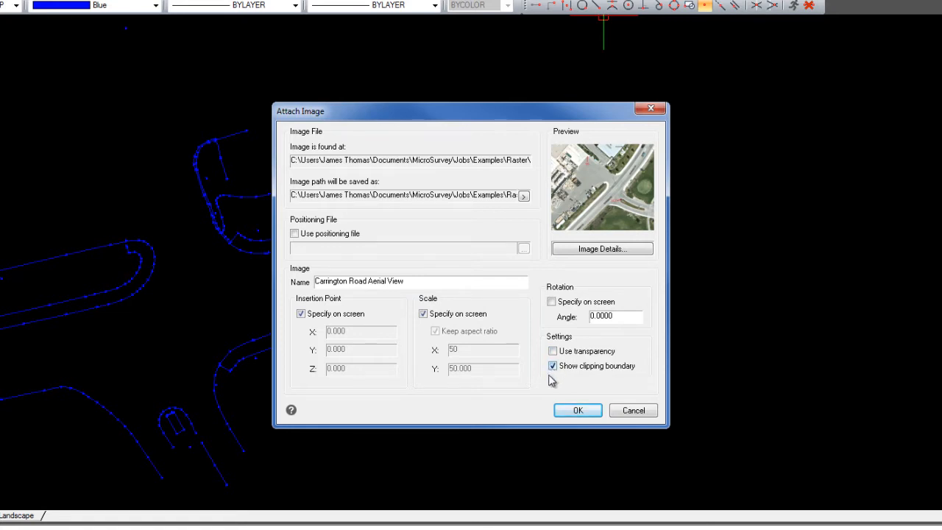
Place the aerial image beside the survey linework at about (311.7, -15.8), scaling it on screen to roughly the linework's size
{"action": "left_click", "coordinate": [576, 411]}
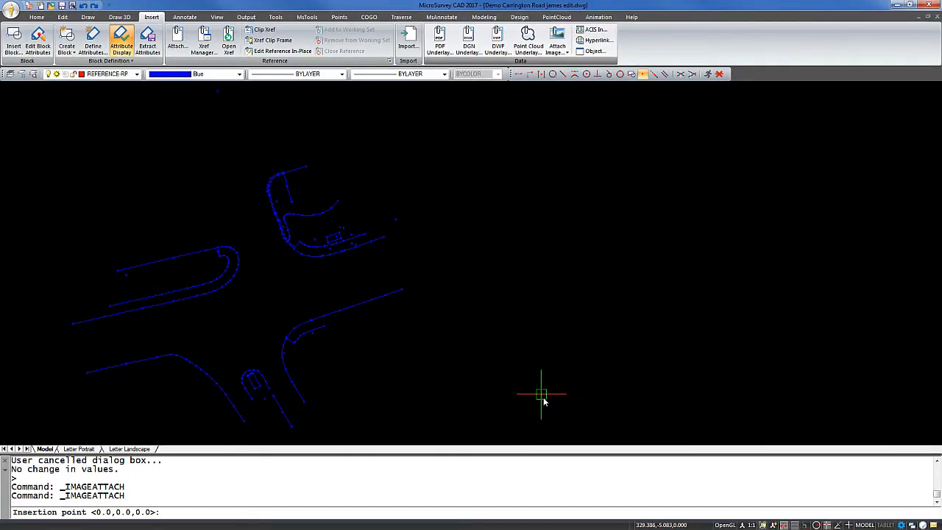
{"action": "left_click", "coordinate": [518, 411]}
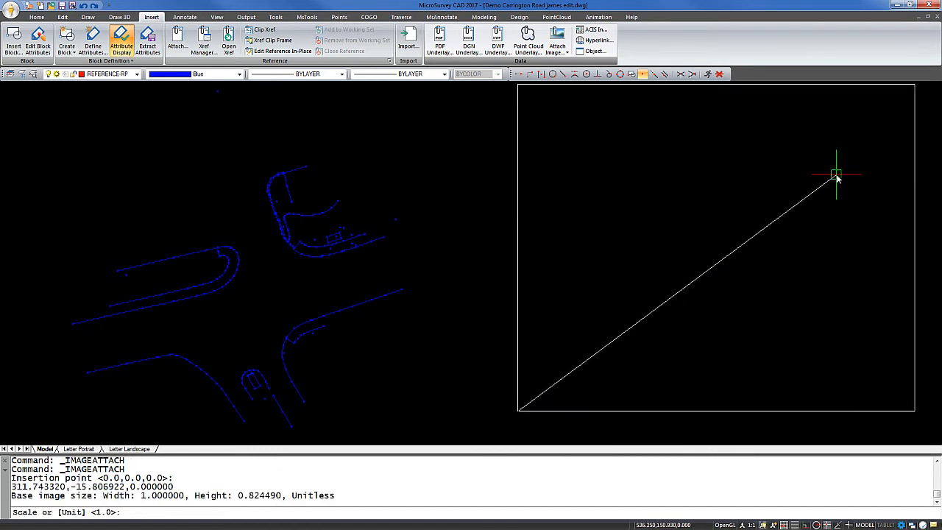
{"action": "scroll", "coordinate": [837, 174], "scroll_direction": "down", "scroll_amount": 3}
{"action": "left_click", "coordinate": [867, 157]}
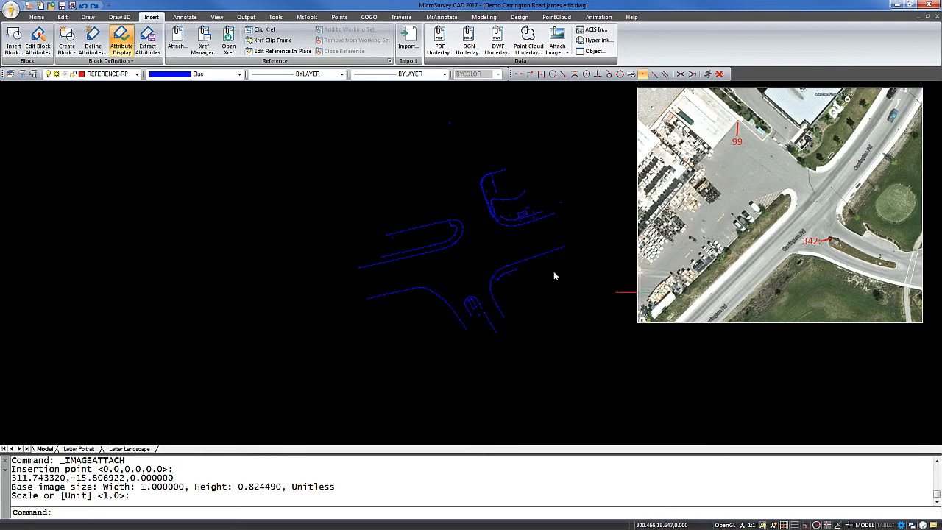
{"action": "middle_click_drag", "start_coordinate": [566, 277], "coordinate": [400, 317]}
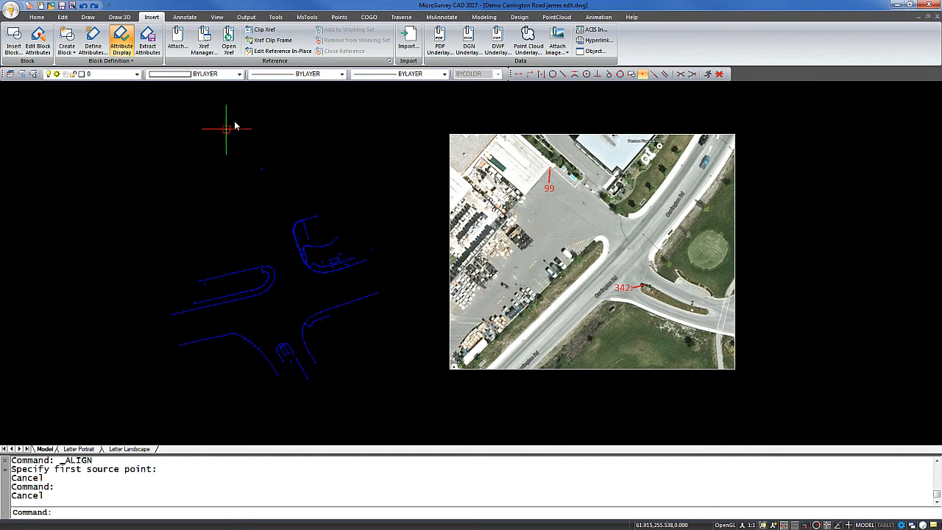
Check the 2D draw mode setting in the CAD drawing controls of the system toggles
{"action": "left_click", "coordinate": [306, 18]}
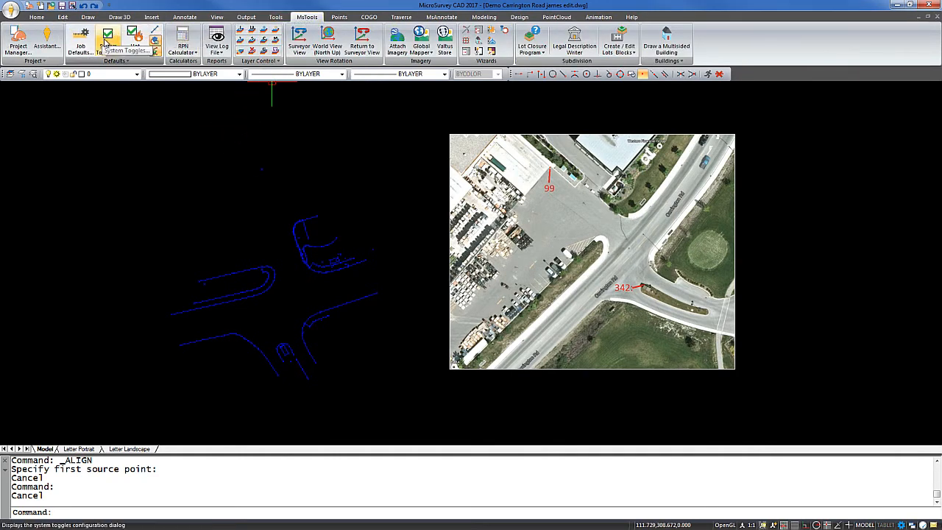
{"action": "left_click", "coordinate": [107, 43]}
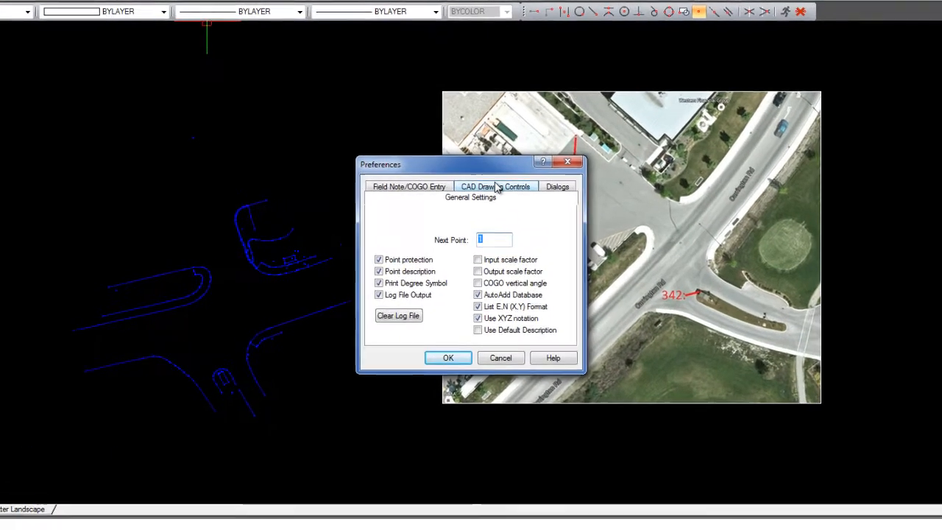
{"action": "left_click", "coordinate": [490, 206]}
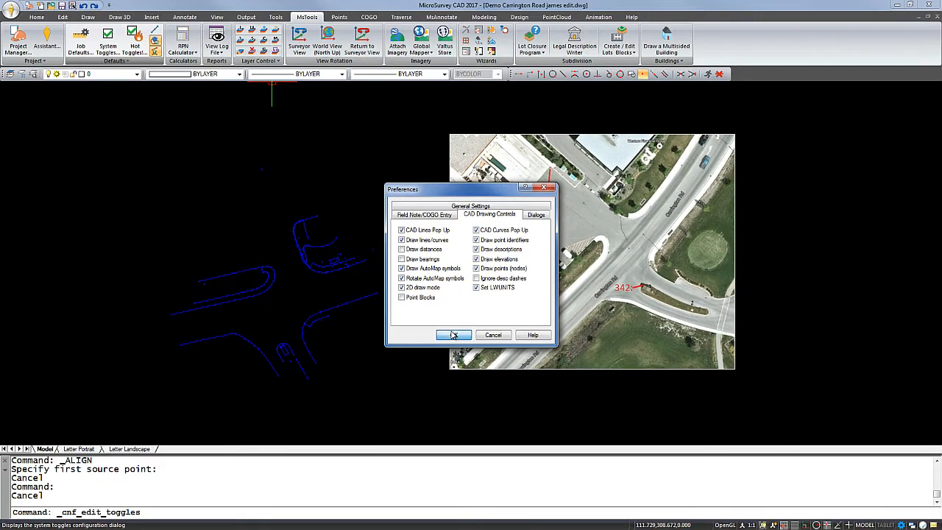
{"action": "left_click", "coordinate": [454, 335]}
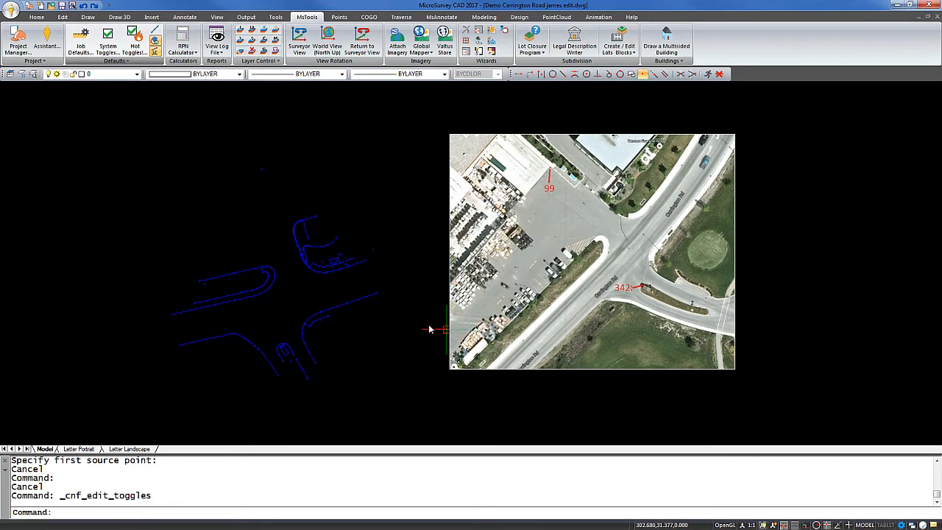
Orbit the model to compare the heights of the linework, points and image, and restore the Top view
{"action": "middle_click_drag", "start_coordinate": [416, 324], "coordinate": [414, 237], "text": "shift"}
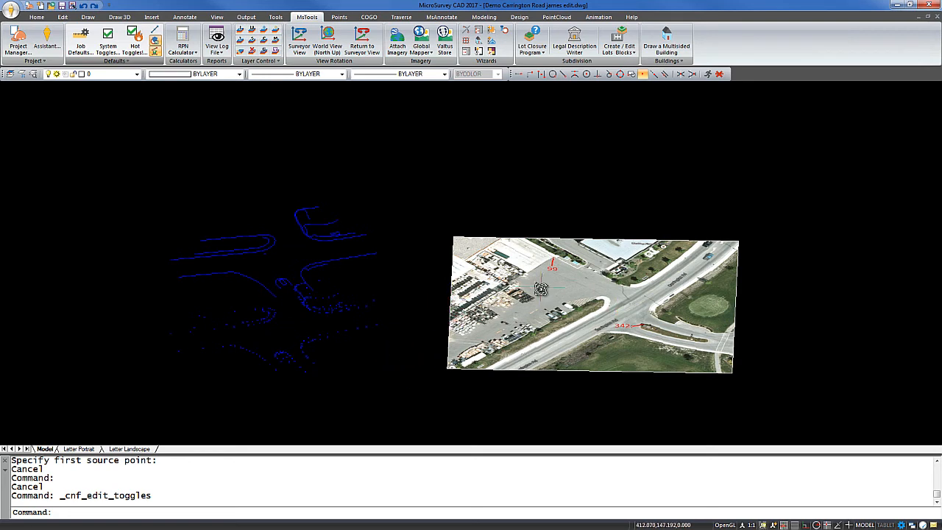
{"action": "left_click", "coordinate": [214, 17]}
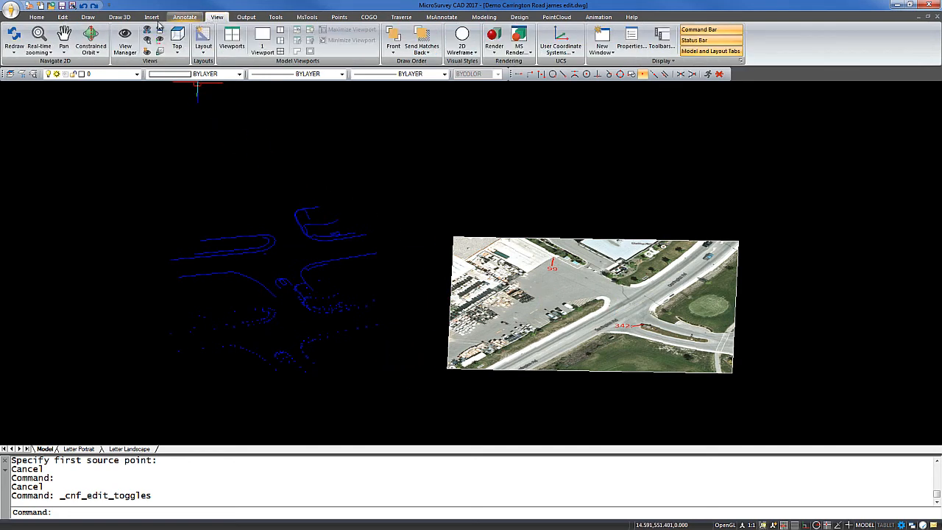
{"action": "left_click", "coordinate": [177, 40]}
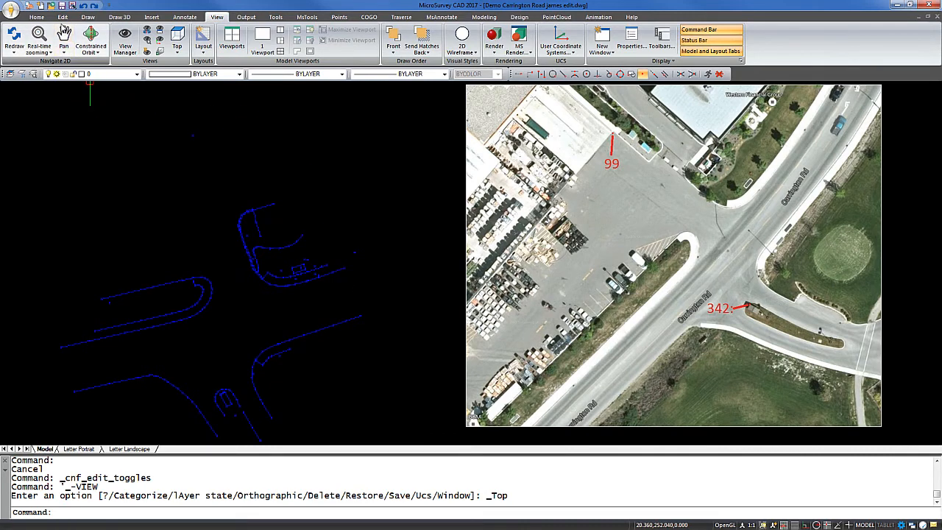
Start an Align on the aerial image, using the red dot at the 99 marker as the first source point
{"action": "left_click", "coordinate": [62, 17]}
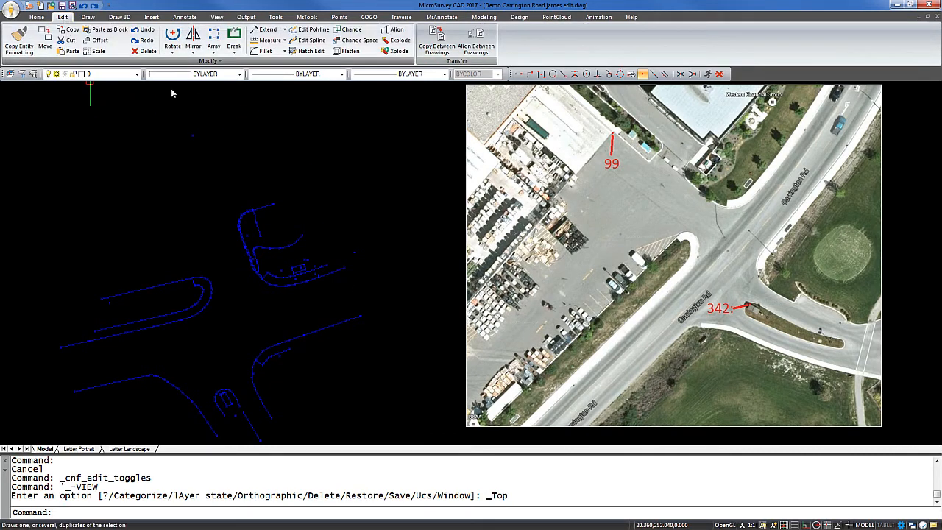
{"action": "left_click", "coordinate": [395, 30]}
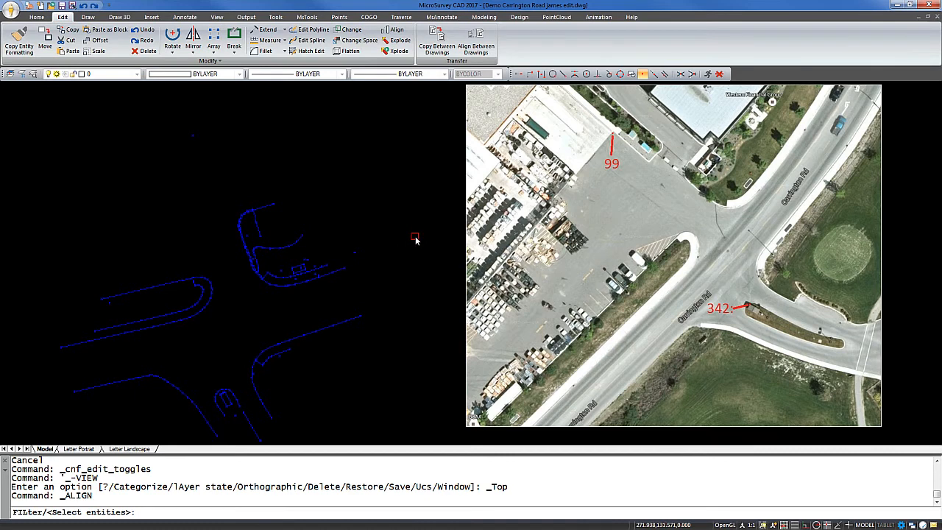
{"action": "left_click", "coordinate": [469, 234]}
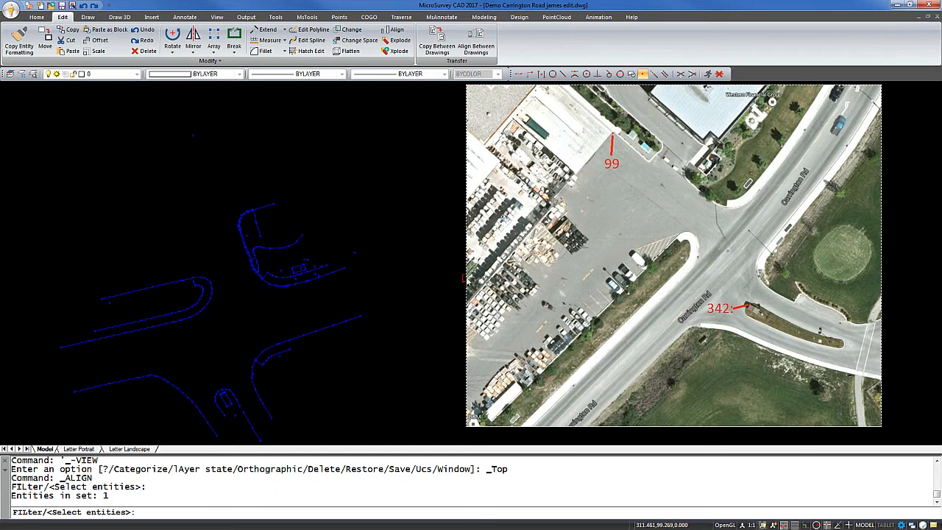
{"action": "key", "text": "Return"}
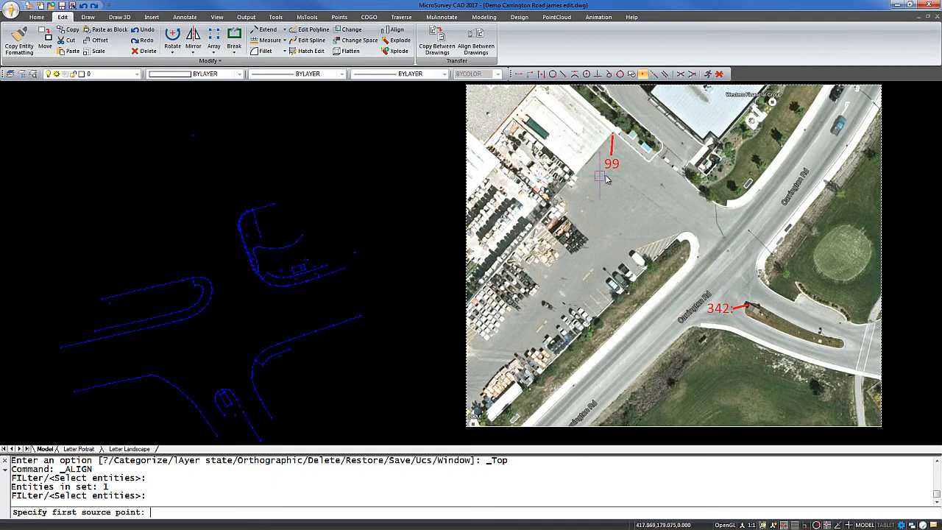
{"action": "scroll", "coordinate": [608, 144], "scroll_direction": "up", "scroll_amount": 5}
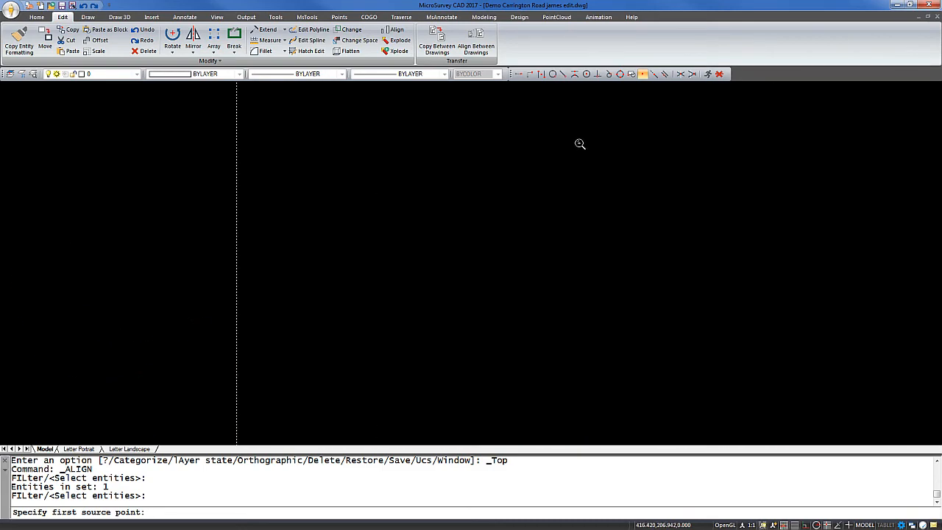
{"action": "middle_click_drag", "start_coordinate": [585, 143], "coordinate": [445, 241]}
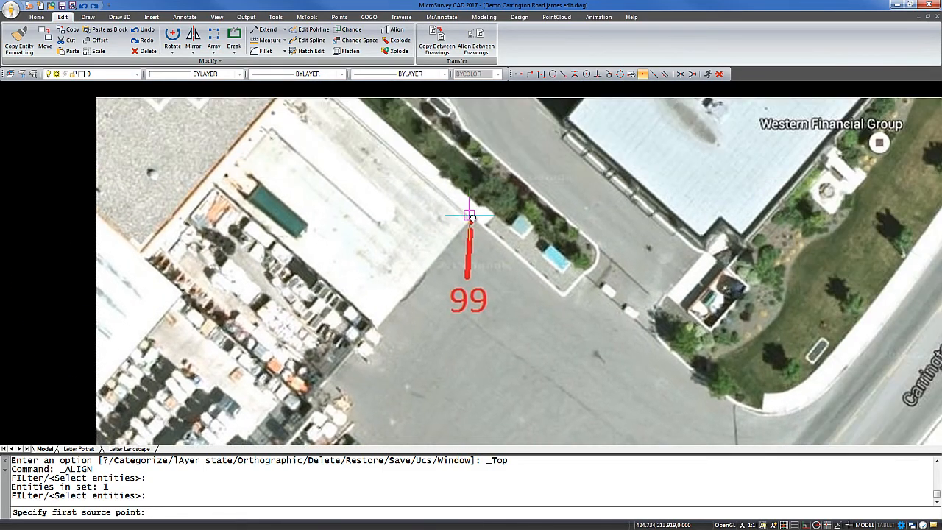
{"action": "scroll", "coordinate": [471, 216], "scroll_direction": "up", "scroll_amount": 4}
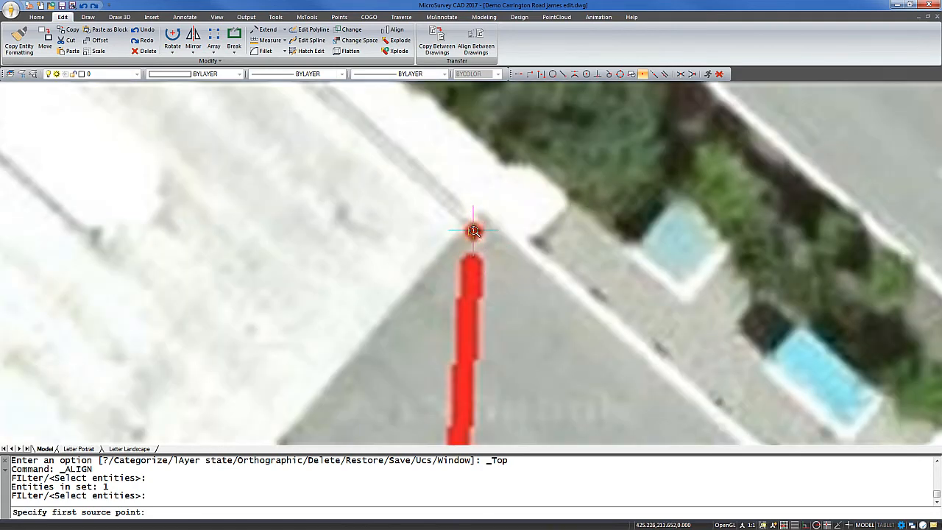
{"action": "left_click", "coordinate": [474, 230]}
Set the isolated survey point 99 north of the linework as the first destination point of the alignment
{"action": "scroll", "coordinate": [361, 269], "scroll_direction": "down", "scroll_amount": 4}
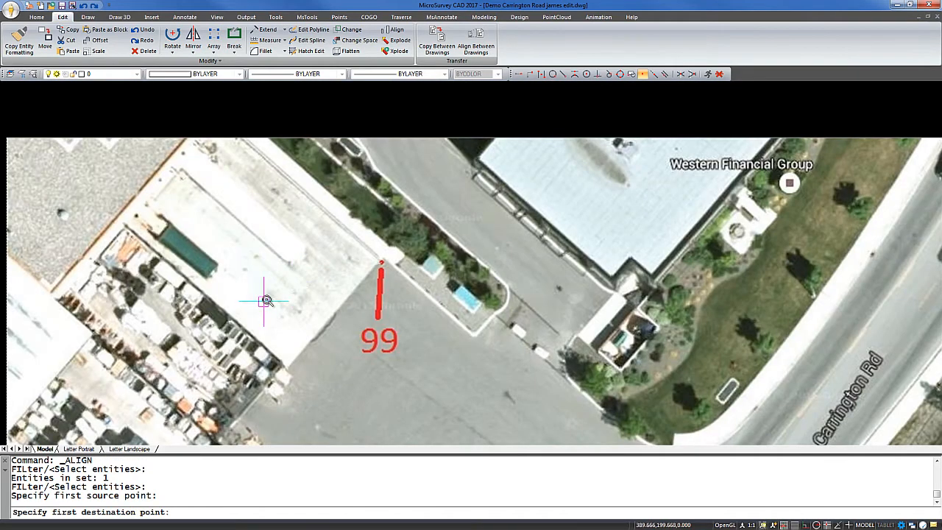
{"action": "scroll", "coordinate": [265, 301], "scroll_direction": "down", "scroll_amount": 3}
{"action": "mouse_move", "coordinate": [266, 300]}
{"action": "middle_mouse_down"}
{"action": "mouse_move", "coordinate": [317, 279]}
{"action": "mouse_move", "coordinate": [547, 234]}
{"action": "middle_mouse_up"}
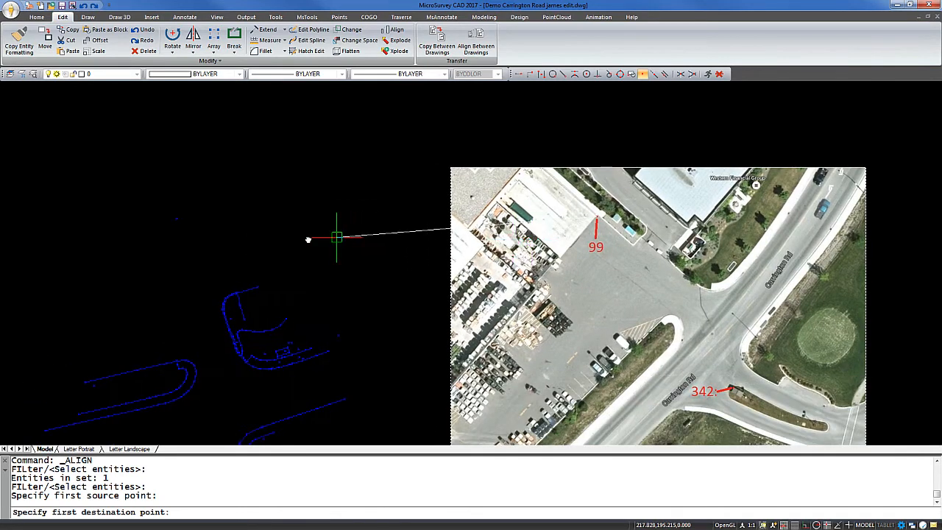
{"action": "left_click", "coordinate": [177, 218]}
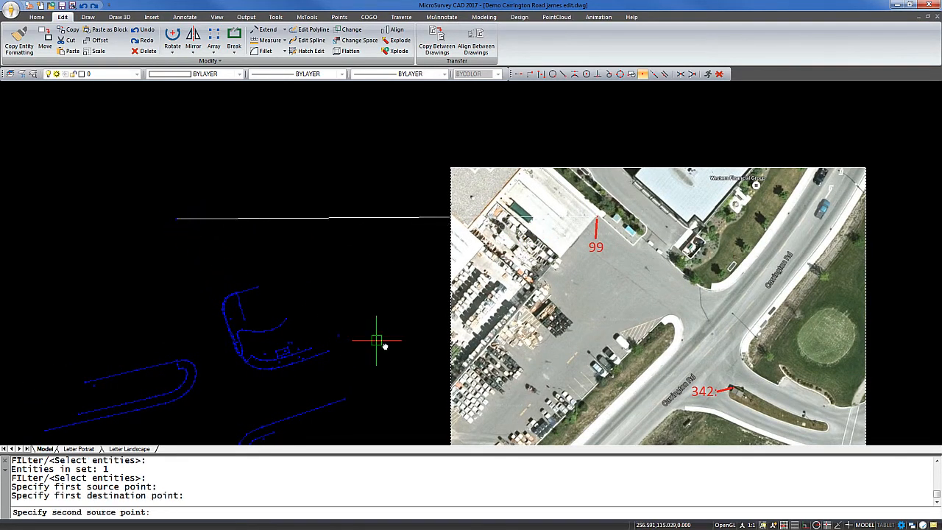
Set the red dot at the 342 marker on the aerial image as the second source point of the alignment
{"action": "mouse_move", "coordinate": [379, 336]}
{"action": "middle_mouse_down"}
{"action": "mouse_move", "coordinate": [405, 294]}
{"action": "mouse_move", "coordinate": [338, 208]}
{"action": "mouse_move", "coordinate": [294, 210]}
{"action": "middle_mouse_up"}
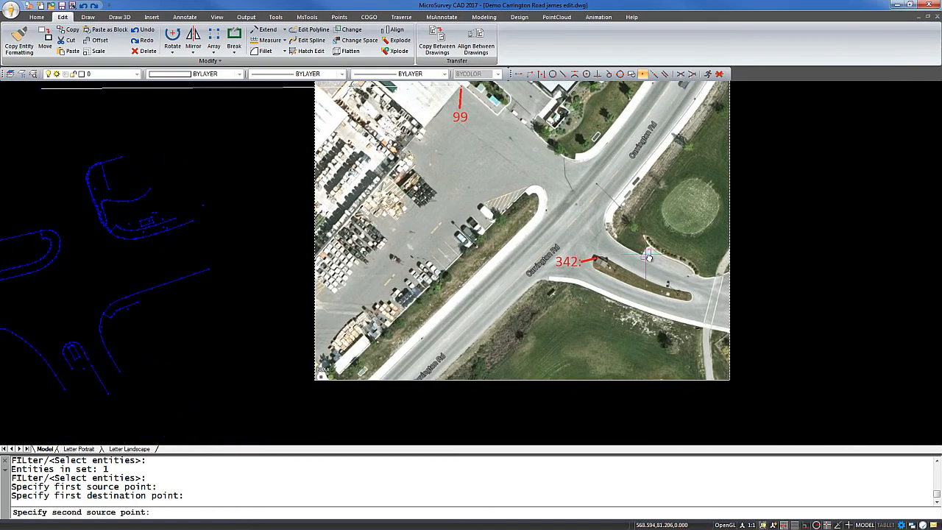
{"action": "scroll", "coordinate": [549, 257], "scroll_direction": "up", "scroll_amount": 4}
{"action": "scroll", "coordinate": [541, 258], "scroll_direction": "up", "scroll_amount": 5}
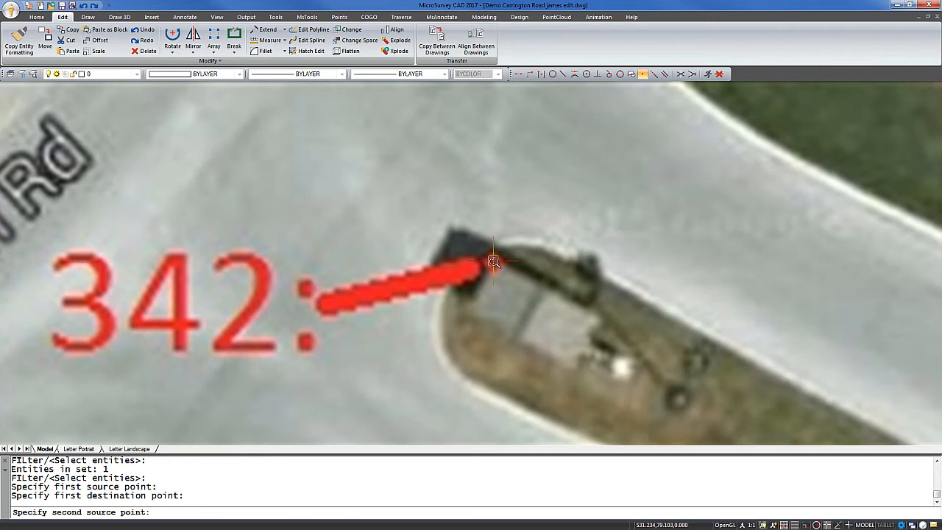
{"action": "left_click", "coordinate": [494, 261]}
Set the survey point at the northeast corner of the narrow rectangle inside the southern island as the second destination point
{"action": "scroll", "coordinate": [286, 307], "scroll_direction": "down", "scroll_amount": 5}
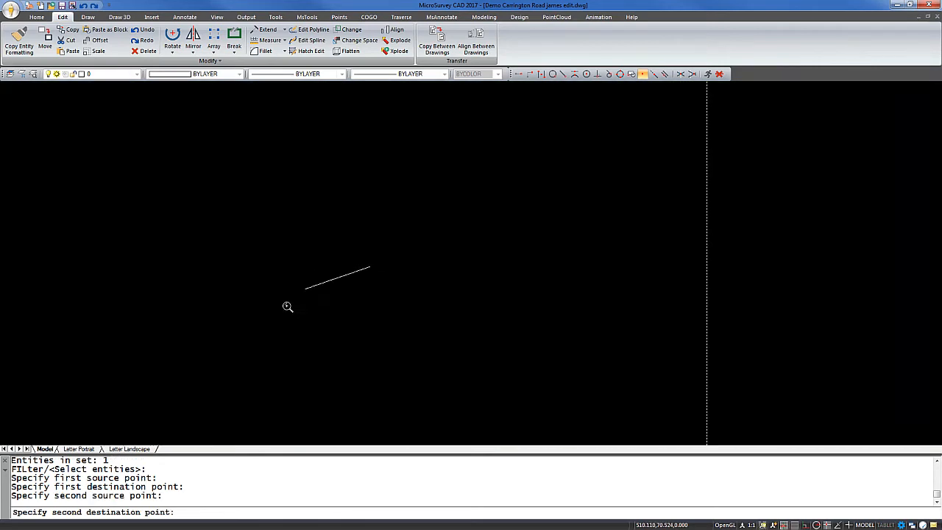
{"action": "scroll", "coordinate": [122, 338], "scroll_direction": "down", "scroll_amount": 4}
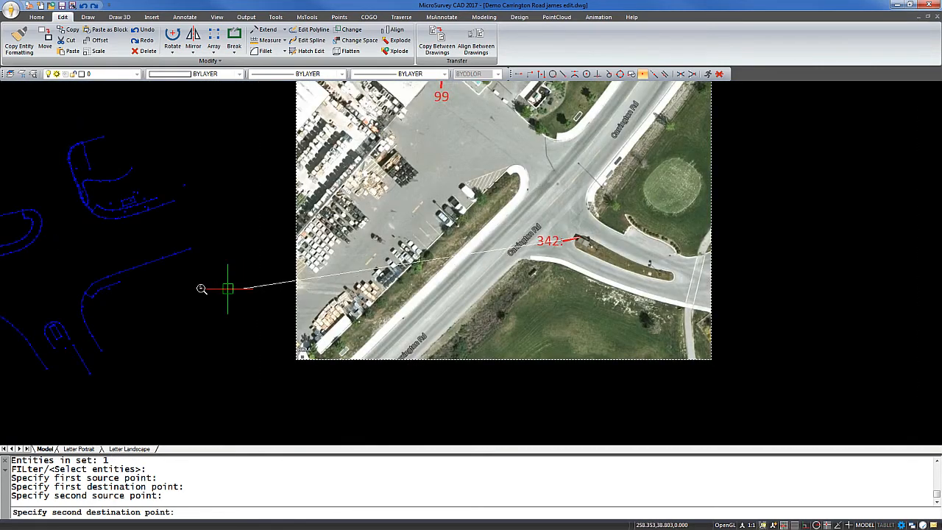
{"action": "scroll", "coordinate": [331, 311], "scroll_direction": "up", "scroll_amount": 8}
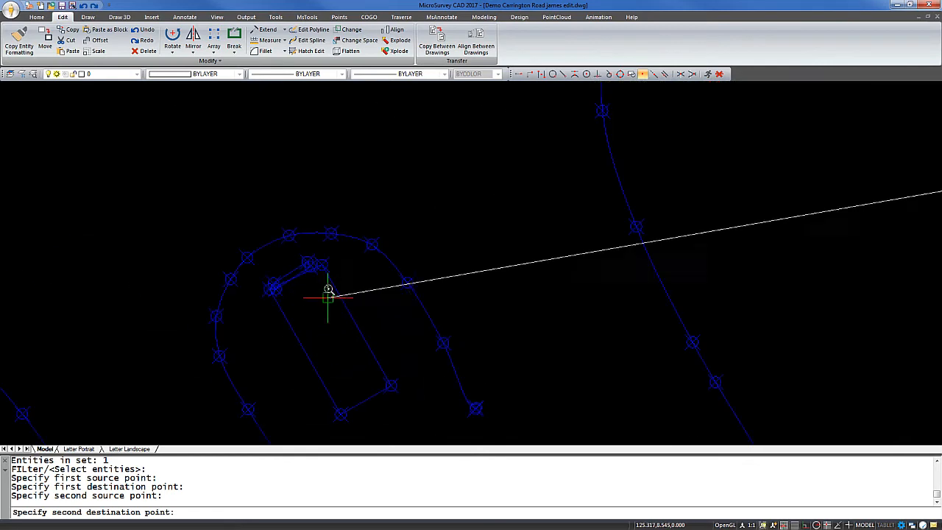
{"action": "scroll", "coordinate": [324, 269], "scroll_direction": "up", "scroll_amount": 2}
{"action": "left_click", "coordinate": [322, 254]}
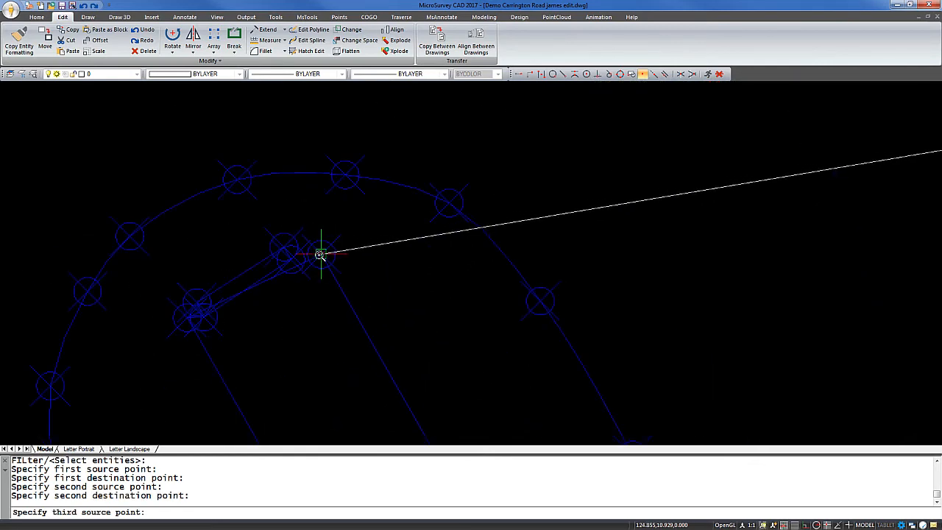
Finish the alignment without a third source point and scale the image based on the alignment points
{"action": "scroll", "coordinate": [569, 253], "scroll_direction": "down", "scroll_amount": 5}
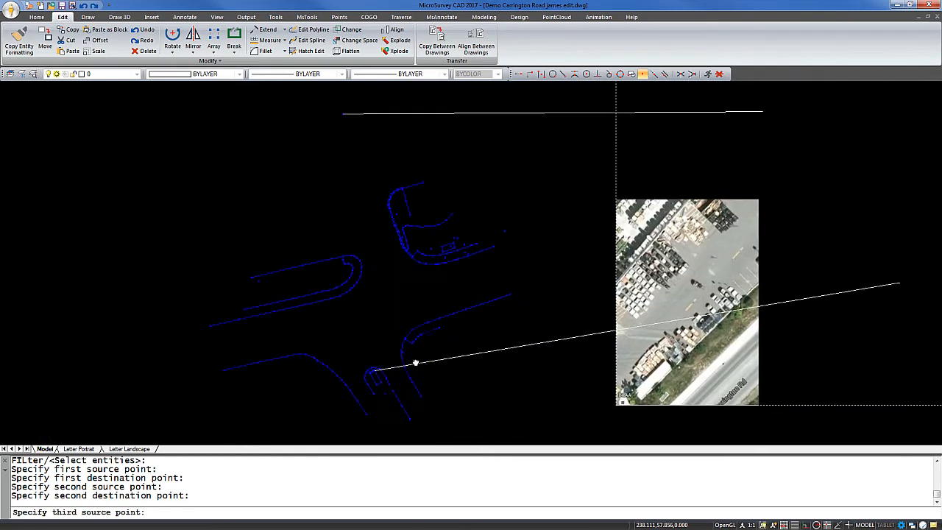
{"action": "middle_click_drag", "start_coordinate": [340, 315], "coordinate": [341, 331]}
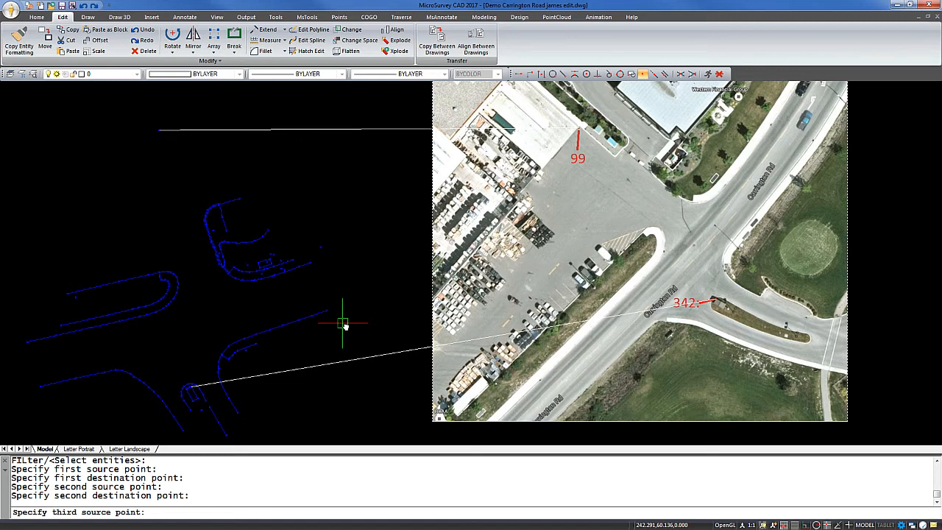
{"action": "key", "text": "Return"}
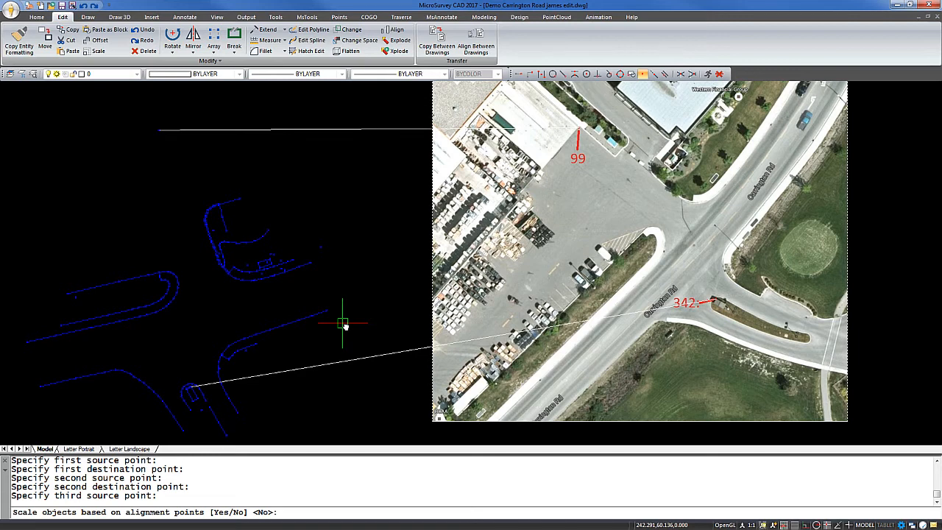
{"action": "type", "text": "y"}
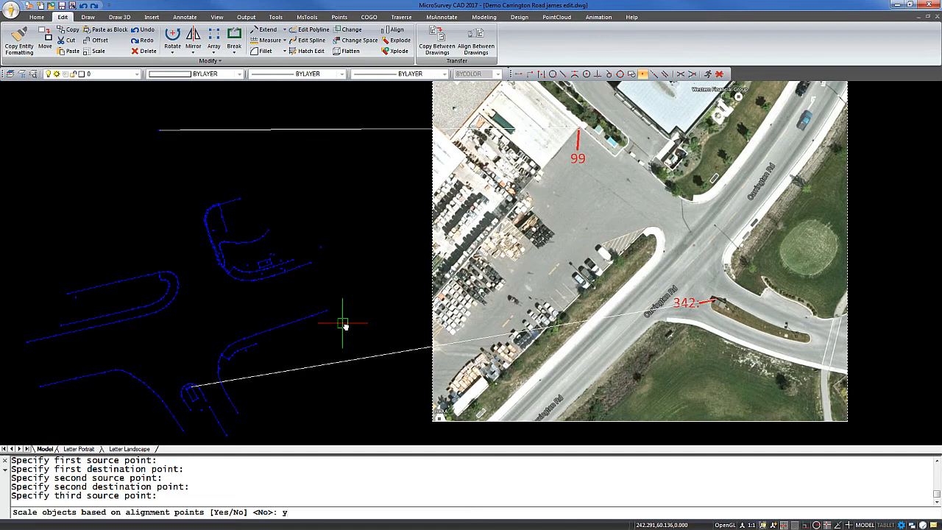
{"action": "key", "text": "Return"}
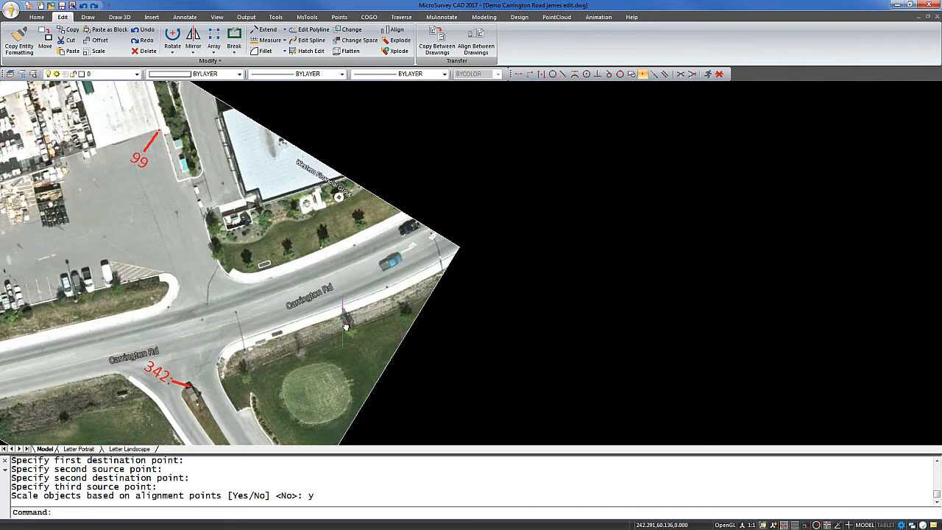
Send the aligned aerial image to the back of the draw order, behind the survey linework
{"action": "middle_click_drag", "start_coordinate": [525, 370], "coordinate": [711, 340]}
{"action": "scroll", "coordinate": [680, 331], "scroll_direction": "down", "scroll_amount": 3}
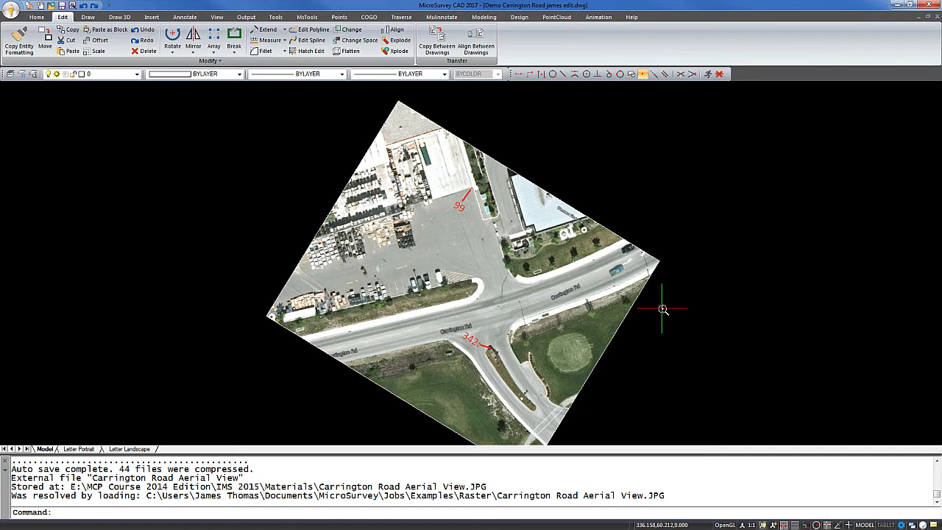
{"action": "type", "text": "DRAWOR"}
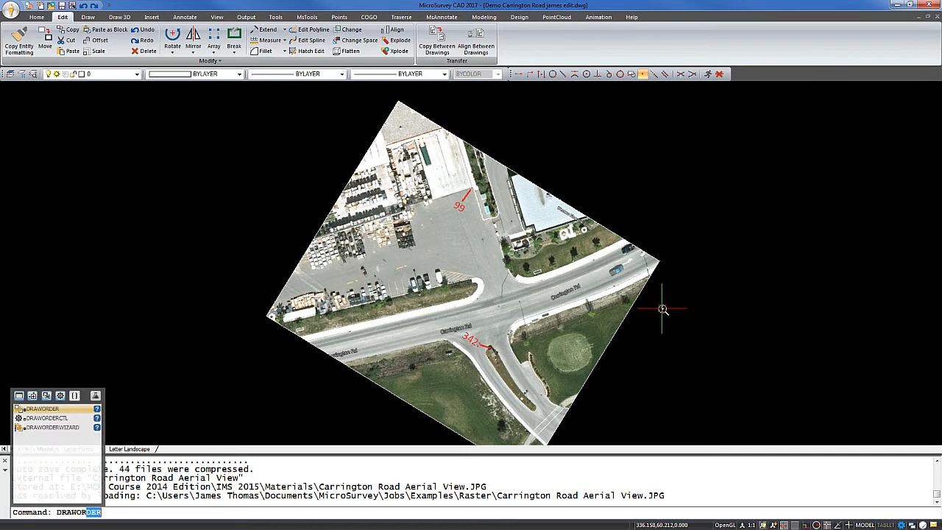
{"action": "type", "text": "D"}
{"action": "key", "text": "Return"}
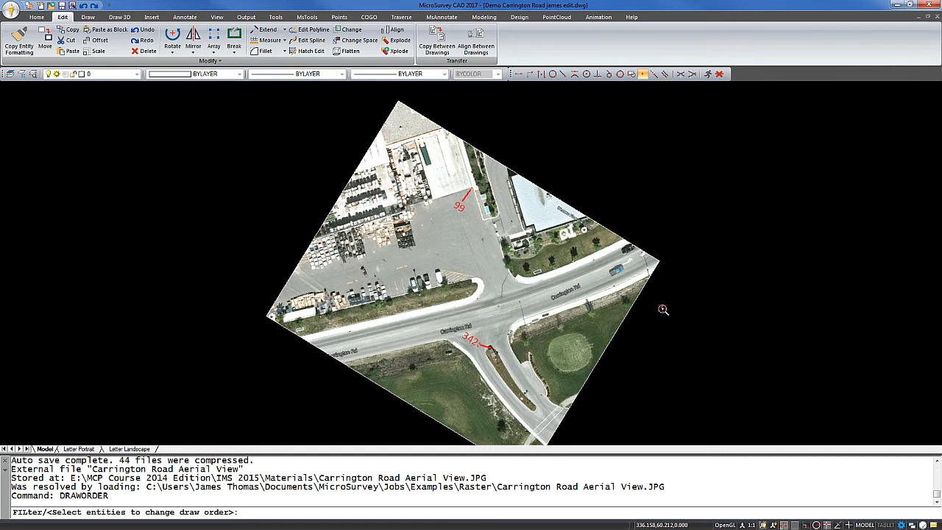
{"action": "left_click", "coordinate": [650, 256]}
{"action": "key", "text": "Return"}
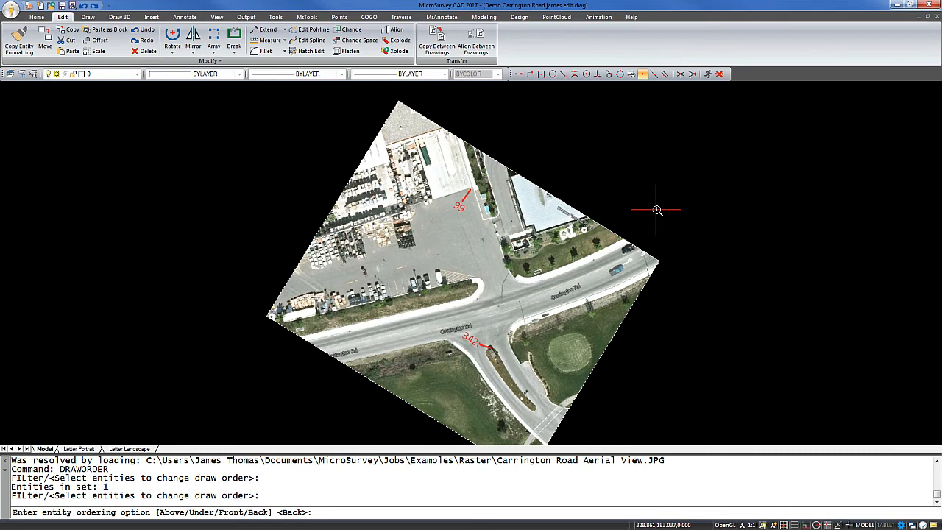
{"action": "key", "text": "Return"}
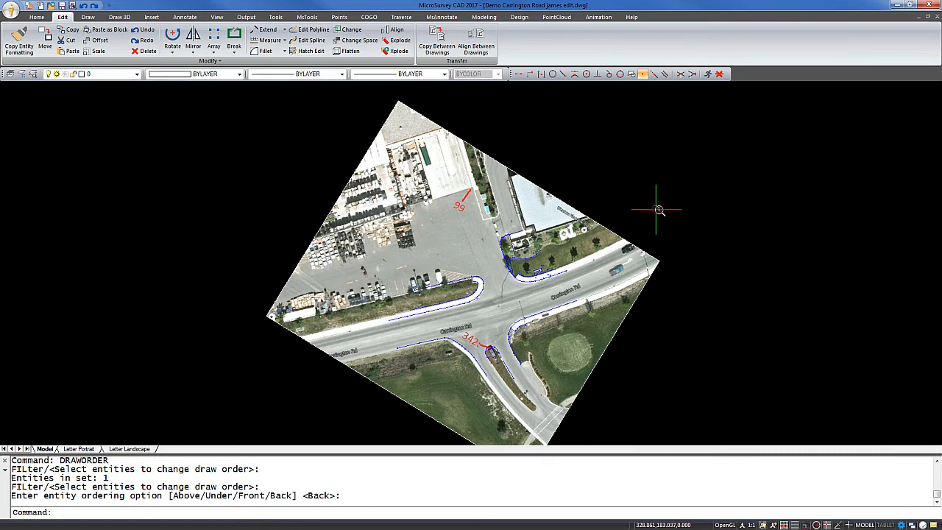
Check the linework's fit over the aerial image and review the image's path and adjustment settings in the Image Manager
{"action": "scroll", "coordinate": [559, 304], "scroll_direction": "down", "scroll_amount": 3}
{"action": "scroll", "coordinate": [561, 302], "scroll_direction": "up", "scroll_amount": 5}
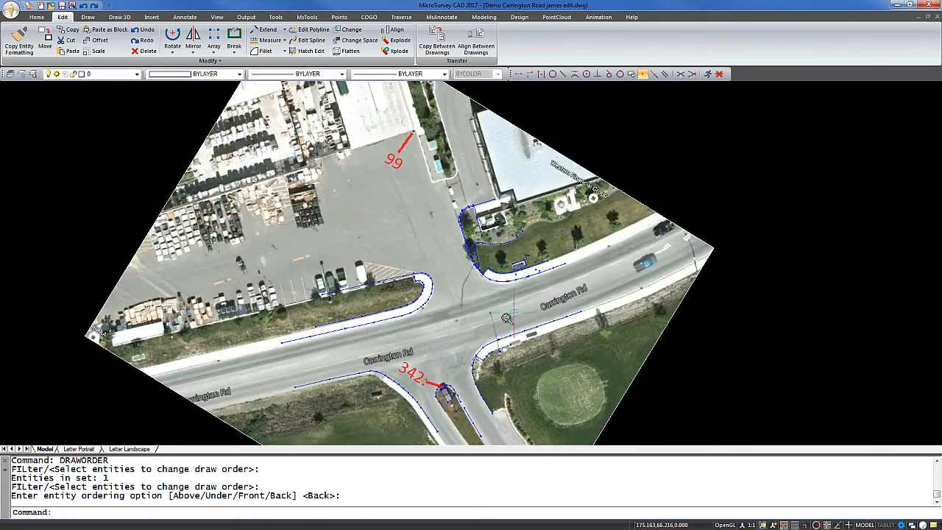
{"action": "mouse_move", "coordinate": [434, 266]}
{"action": "middle_mouse_down"}
{"action": "mouse_move", "coordinate": [395, 260]}
{"action": "mouse_move", "coordinate": [359, 309]}
{"action": "middle_mouse_up"}
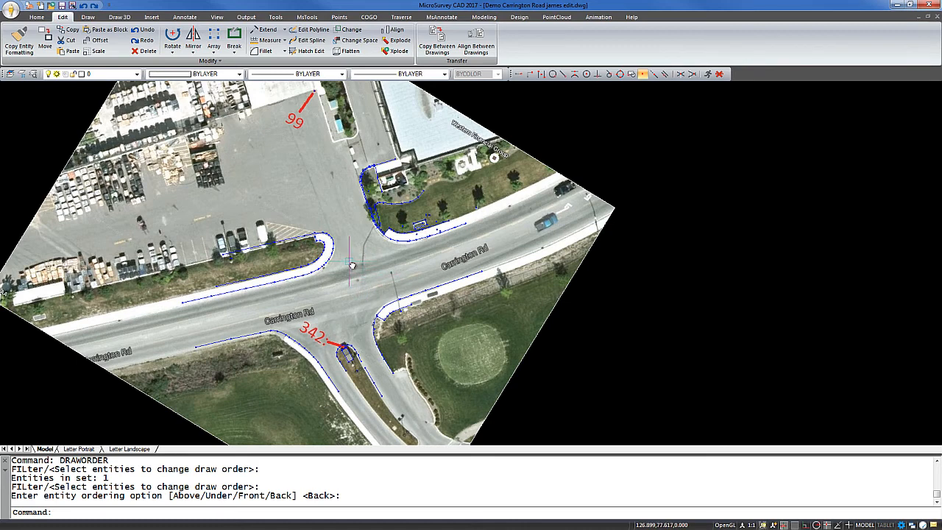
{"action": "middle_click_drag", "start_coordinate": [357, 277], "coordinate": [459, 261]}
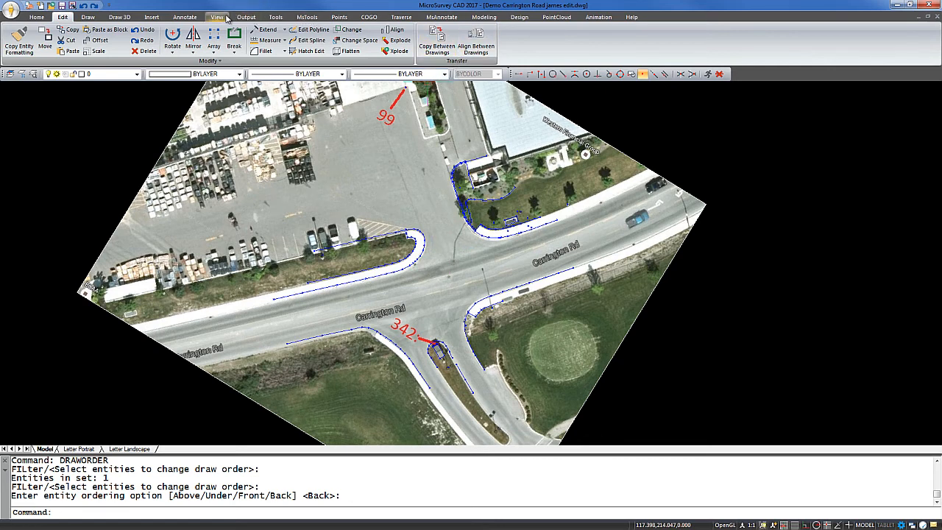
{"action": "left_click", "coordinate": [151, 16]}
{"action": "left_click", "coordinate": [557, 50]}
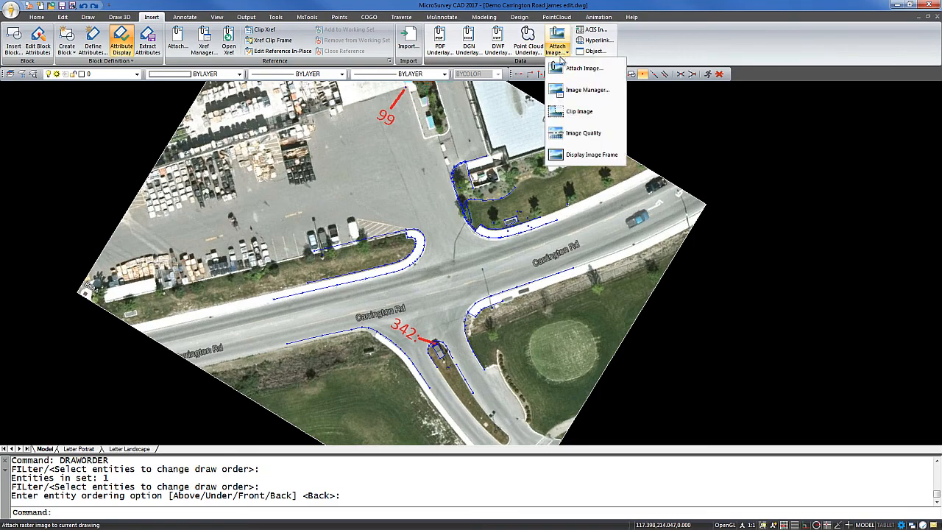
{"action": "left_click", "coordinate": [581, 90]}
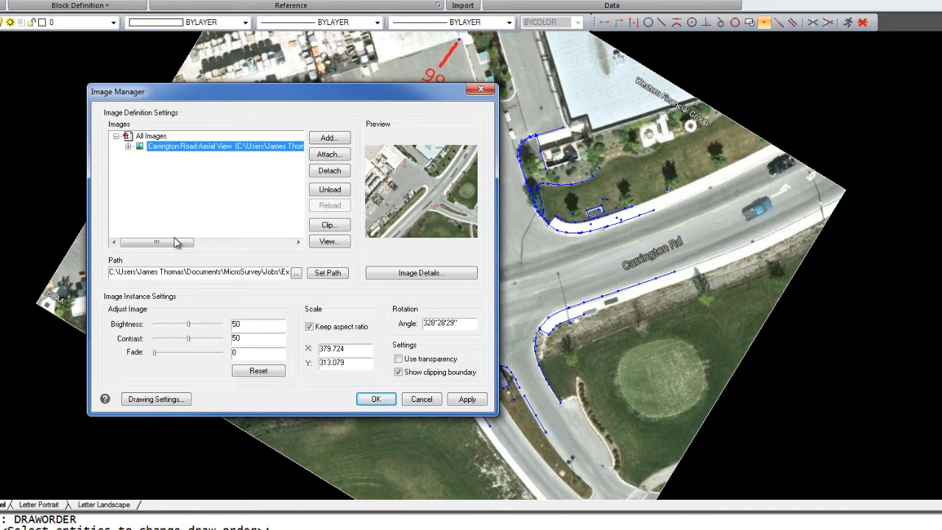
{"action": "left_click_drag", "start_coordinate": [177, 243], "coordinate": [152, 242]}
{"action": "left_click_drag", "start_coordinate": [301, 149], "coordinate": [244, 149]}
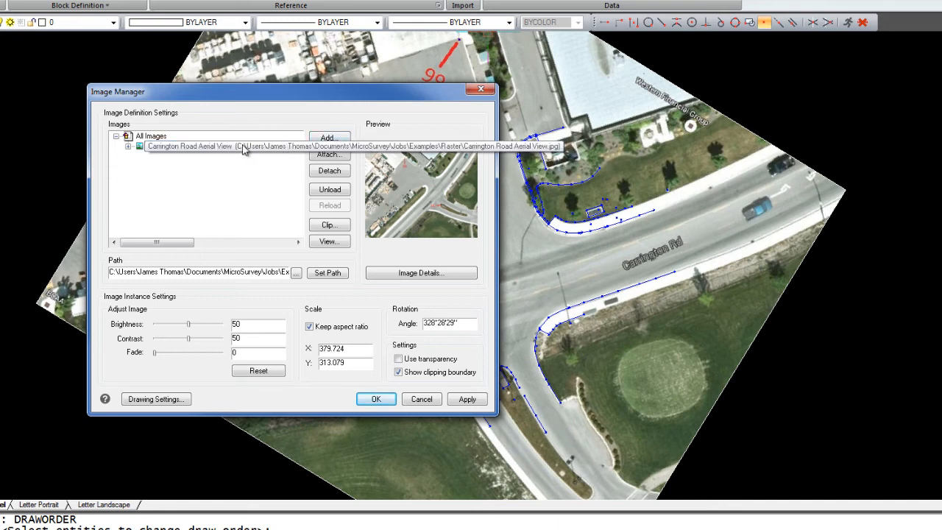
{"action": "left_click", "coordinate": [284, 148]}
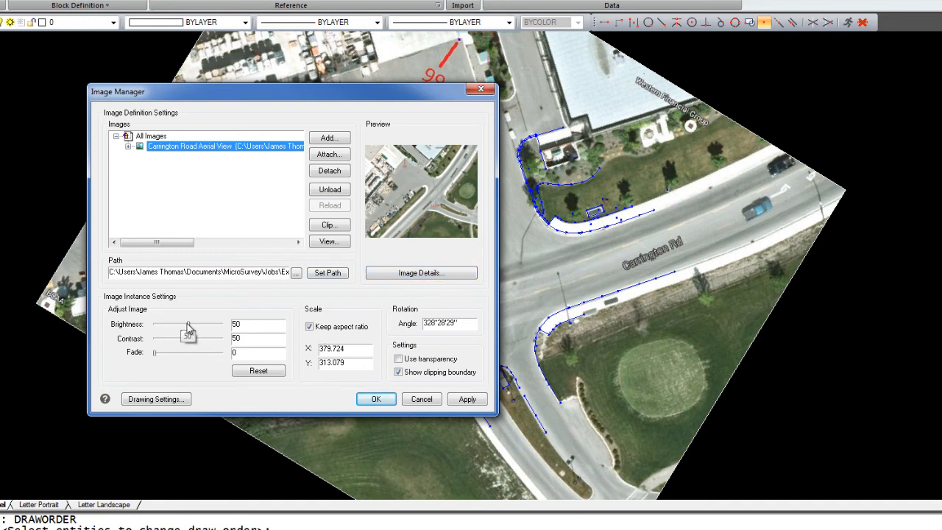
{"action": "mouse_move", "coordinate": [188, 329]}
{"action": "left_mouse_down"}
{"action": "mouse_move", "coordinate": [166, 326]}
{"action": "mouse_move", "coordinate": [188, 326]}
{"action": "left_mouse_up"}
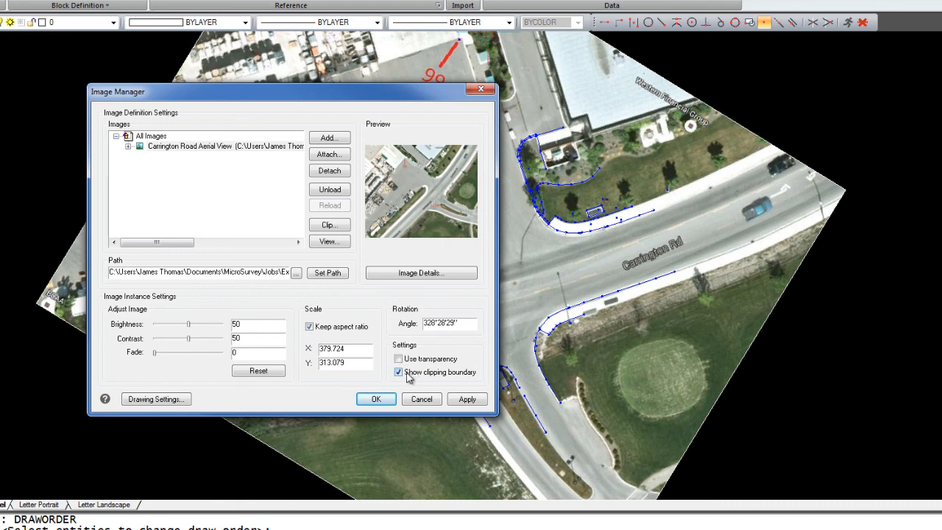
{"action": "left_click", "coordinate": [380, 398]}
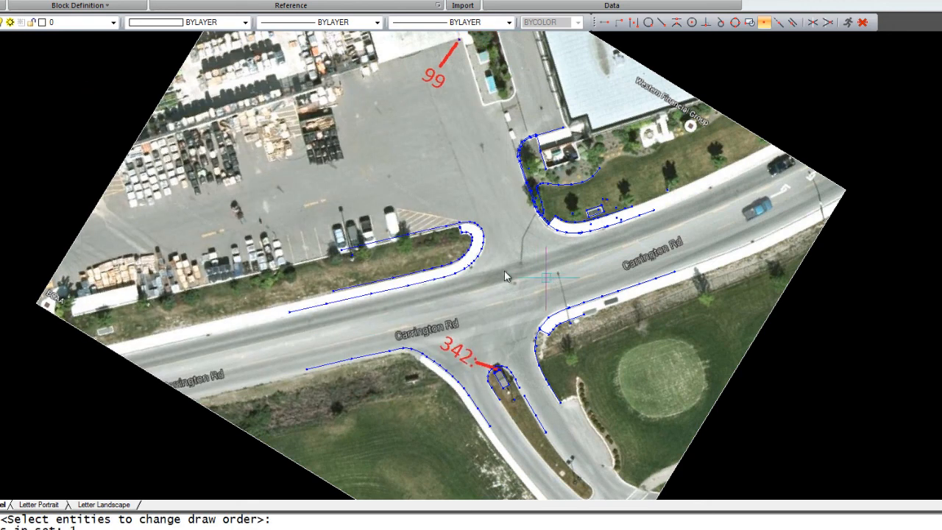
{"action": "left_click", "coordinate": [563, 277]}
{"action": "mouse_move", "coordinate": [563, 278]}
{"action": "middle_mouse_down"}
{"action": "mouse_move", "coordinate": [578, 273]}
{"action": "mouse_move", "coordinate": [570, 278]}
{"action": "middle_mouse_up"}
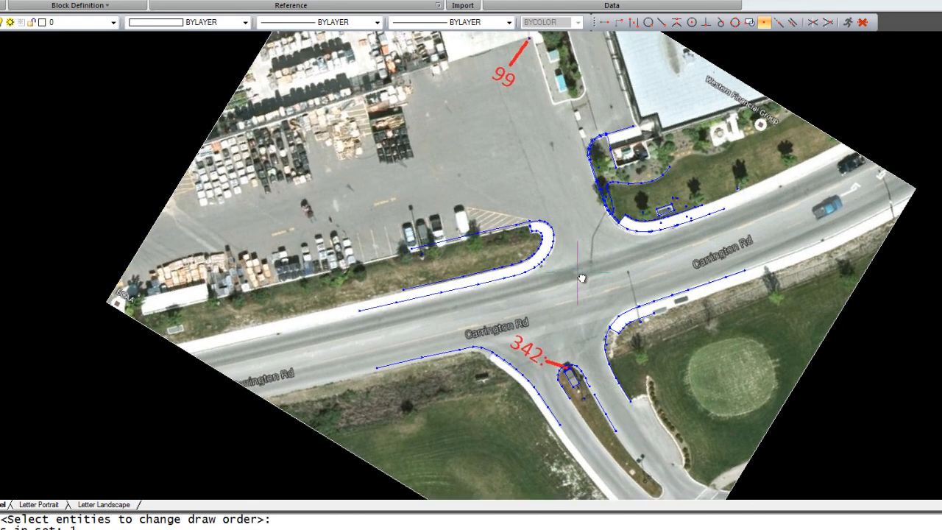